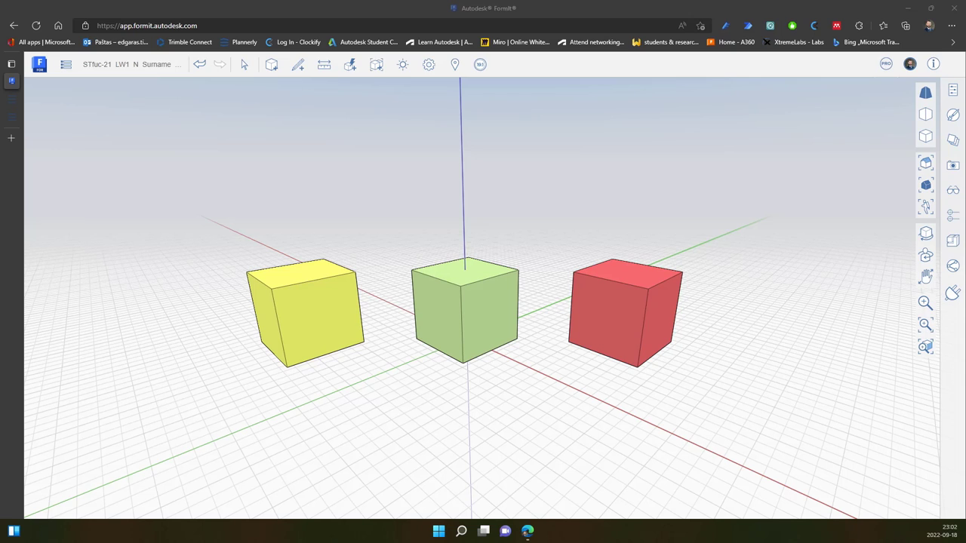
Set the project's Target Area to 100 sq m and Site Area to 900 sq m.
{"action": "left_click", "coordinate": [653, 208]}
{"action": "left_click", "coordinate": [952, 90]}
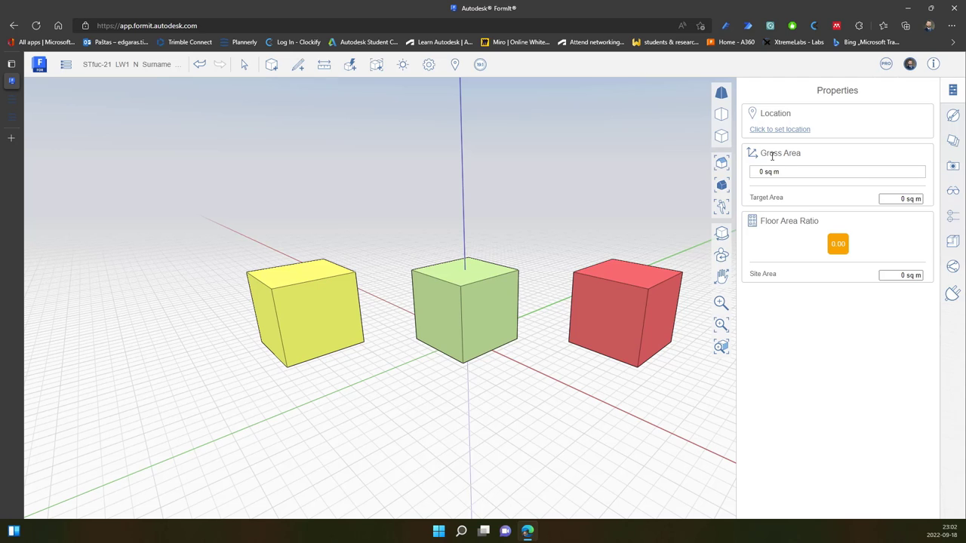
{"action": "left_click", "coordinate": [891, 200]}
{"action": "key", "text": "Return"}
{"action": "left_click", "coordinate": [902, 275]}
{"action": "double_click", "coordinate": [890, 275]}
{"action": "left_click", "coordinate": [909, 199]}
{"action": "middle_click_drag", "start_coordinate": [659, 345], "coordinate": [556, 372]}
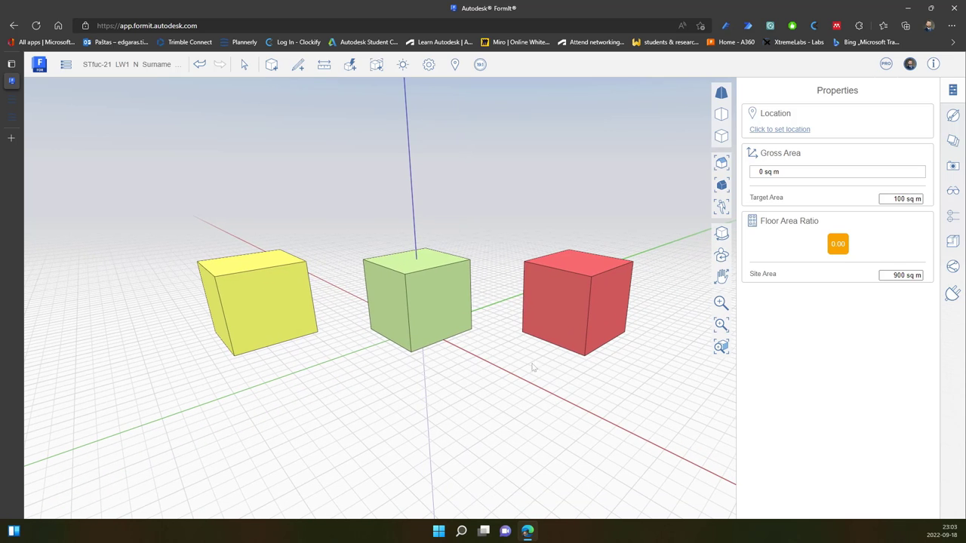
{"action": "left_click_drag", "start_coordinate": [139, 161], "coordinate": [550, 126]}
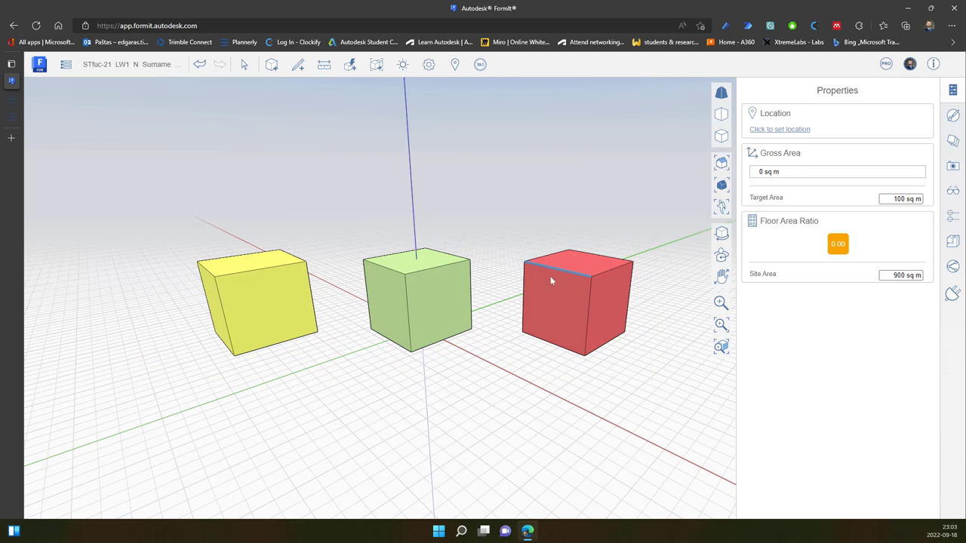
{"action": "left_click", "coordinate": [554, 301]}
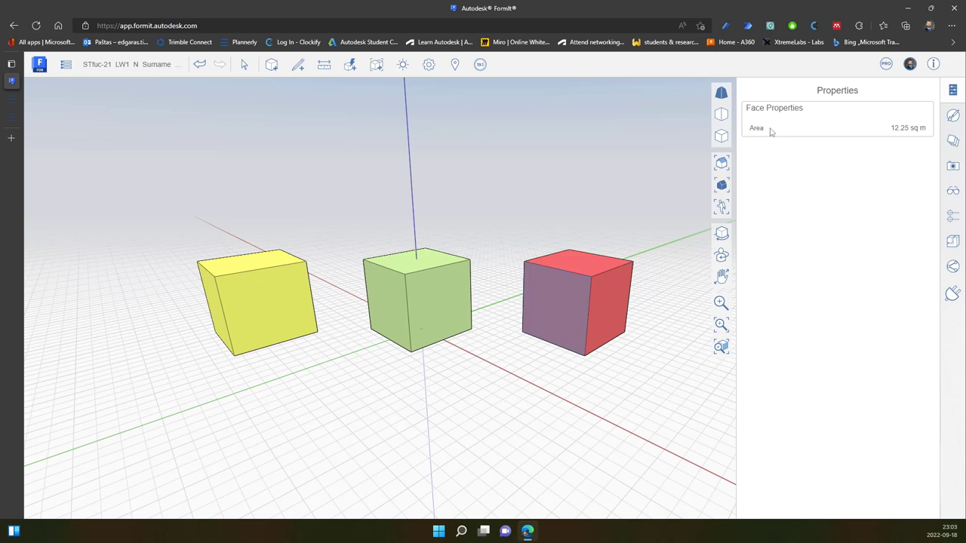
{"action": "left_click", "coordinate": [597, 242]}
{"action": "left_click", "coordinate": [559, 274]}
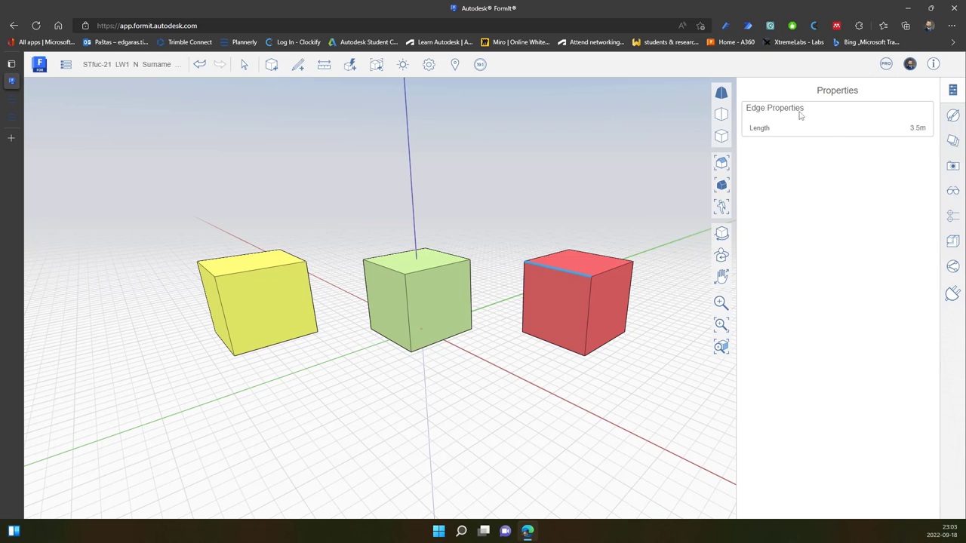
{"action": "left_click", "coordinate": [591, 234]}
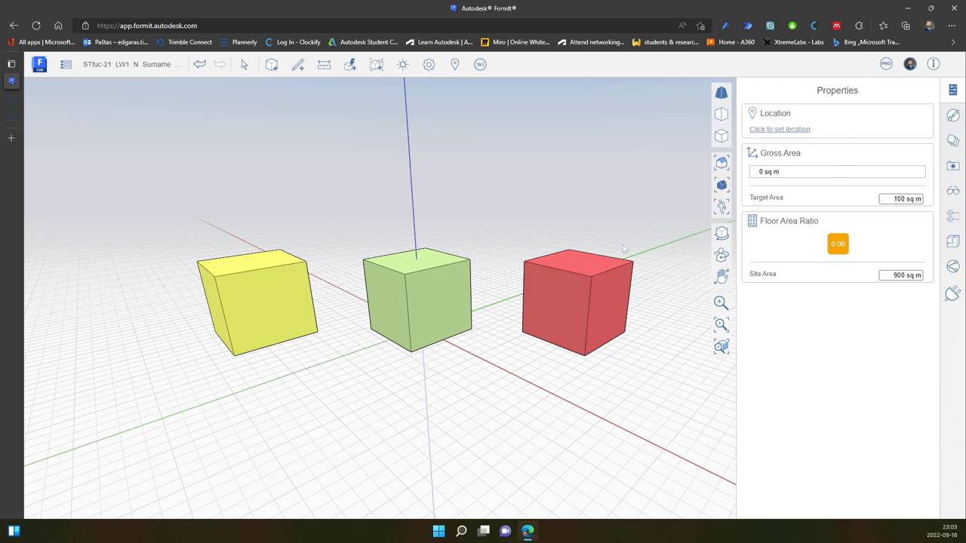
Window-select the red cube and check its name and layer list, leaving the layer unassigned.
{"action": "left_click_drag", "start_coordinate": [486, 194], "coordinate": [635, 372]}
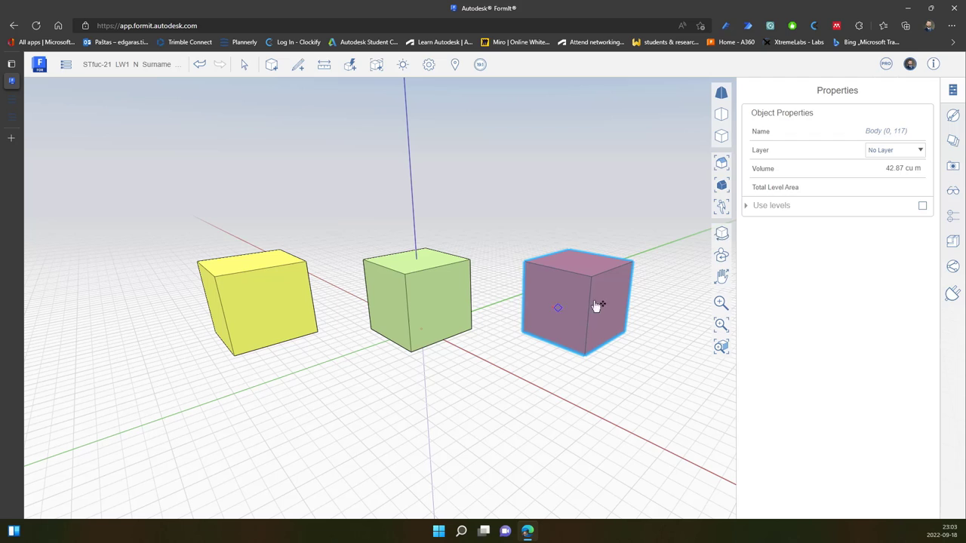
{"action": "left_click", "coordinate": [898, 136]}
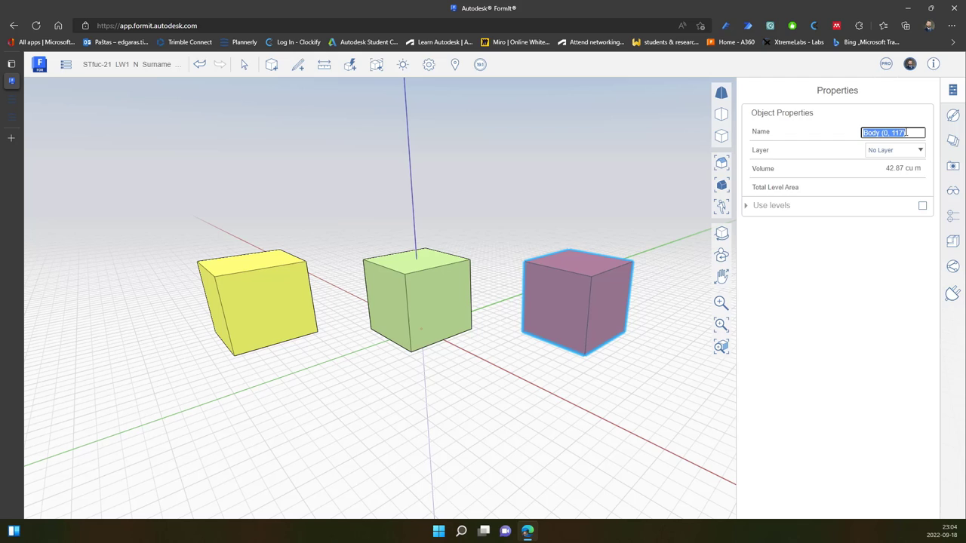
{"action": "left_click", "coordinate": [897, 118]}
{"action": "left_click", "coordinate": [884, 149]}
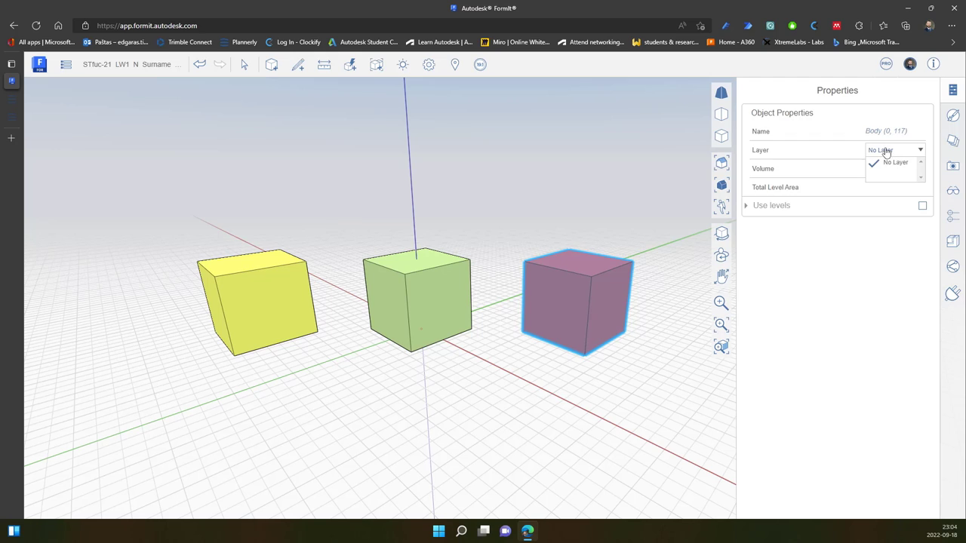
{"action": "left_click", "coordinate": [848, 229]}
Turn on Use levels for the red cube, giving a 12.25 sq m Gross Area and 0.01 floor area ratio.
{"action": "left_click", "coordinate": [923, 206]}
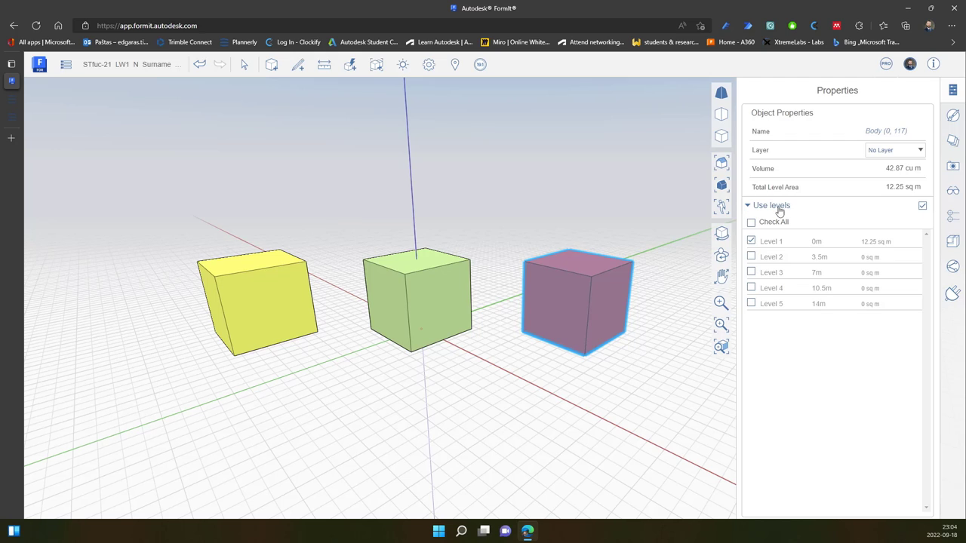
{"action": "left_click", "coordinate": [746, 208]}
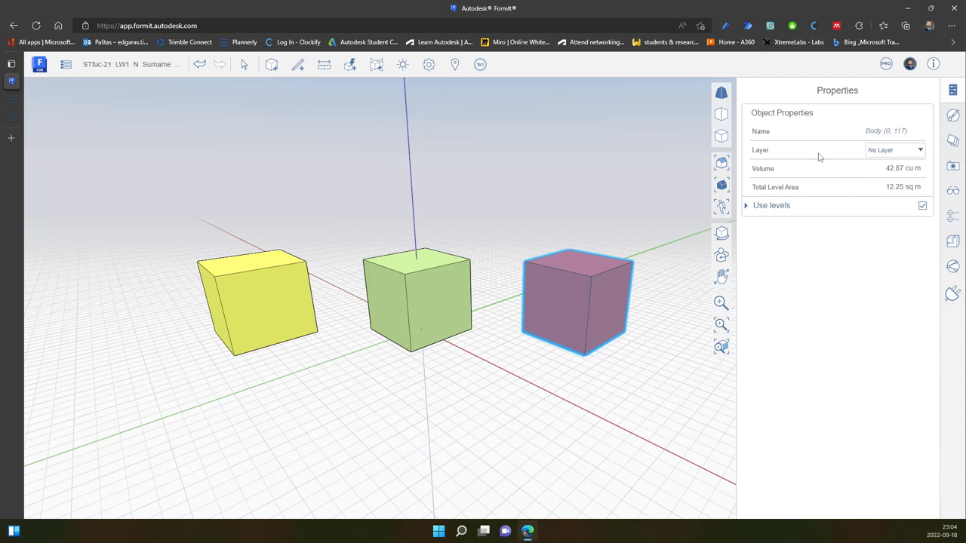
{"action": "left_click", "coordinate": [653, 366]}
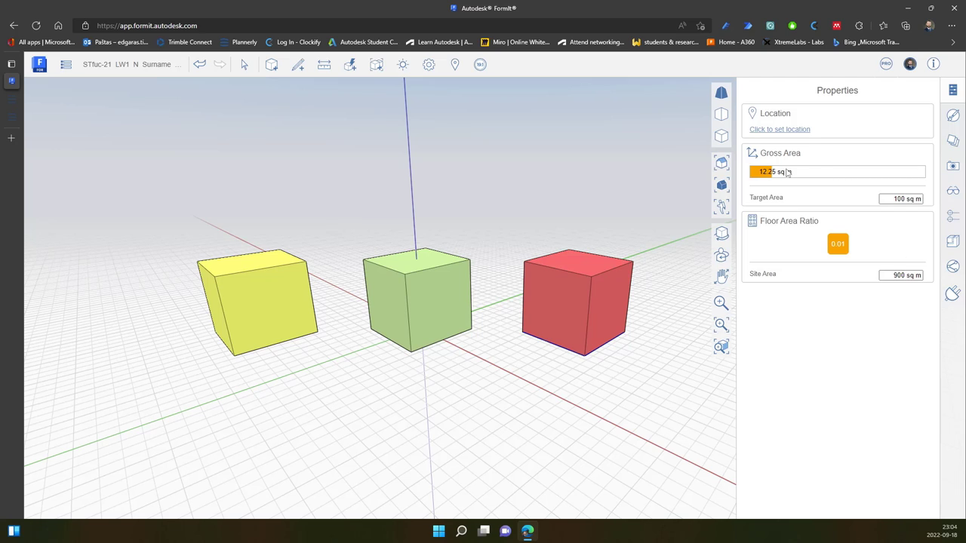
{"action": "left_click", "coordinate": [898, 199]}
Check the middle green cube's mesh properties, then select the yellow cube to show its instance properties.
{"action": "left_click_drag", "start_coordinate": [339, 218], "coordinate": [510, 387]}
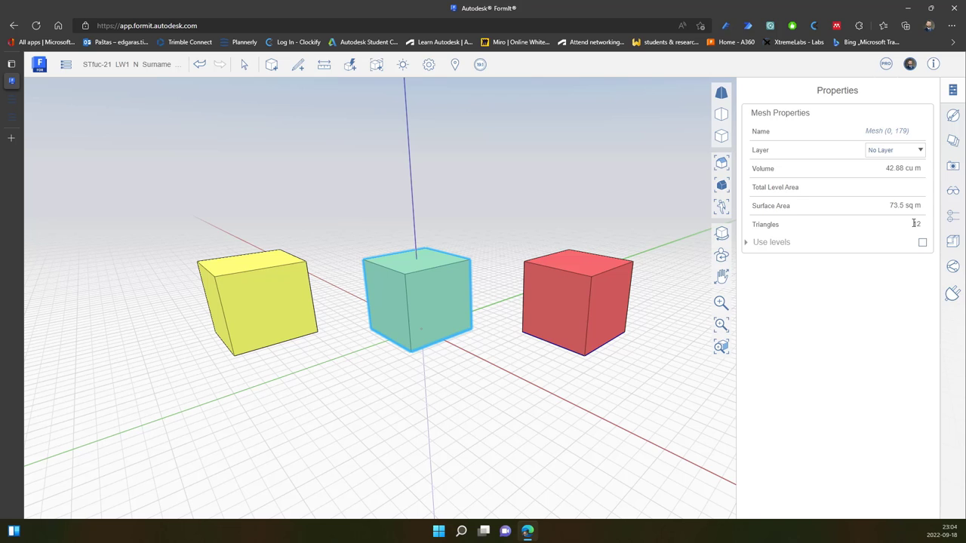
{"action": "left_click", "coordinate": [562, 387]}
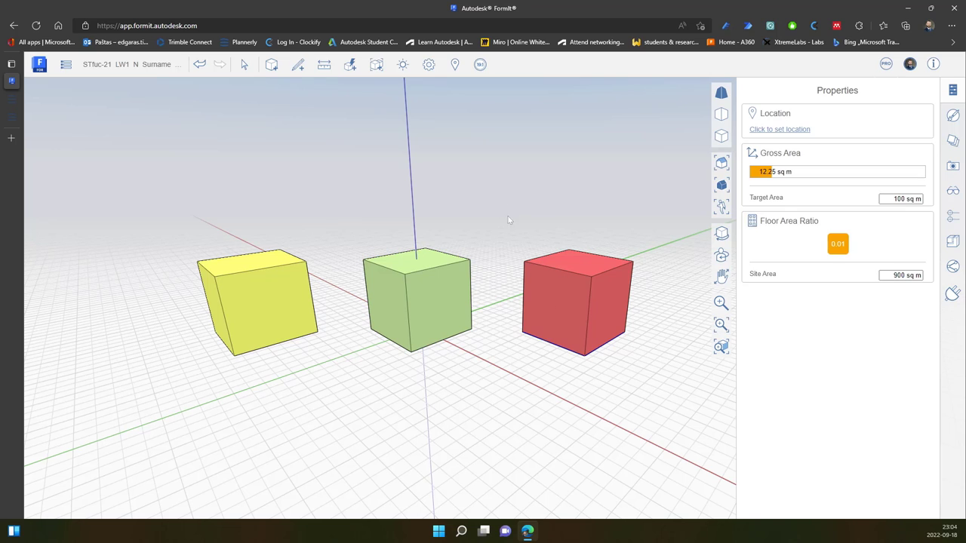
{"action": "left_click", "coordinate": [604, 332]}
{"action": "left_click", "coordinate": [633, 397]}
{"action": "left_click_drag", "start_coordinate": [343, 224], "coordinate": [486, 407]}
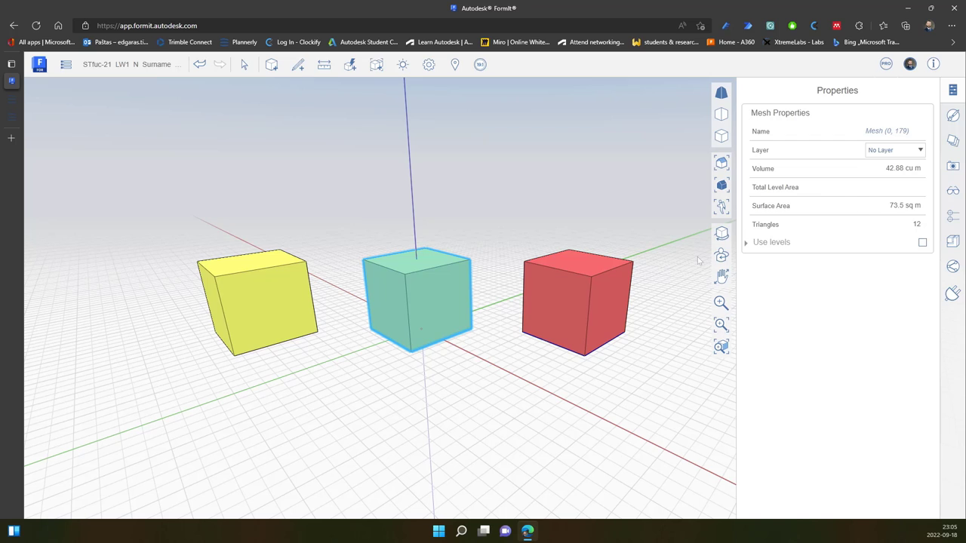
{"action": "left_click", "coordinate": [446, 456]}
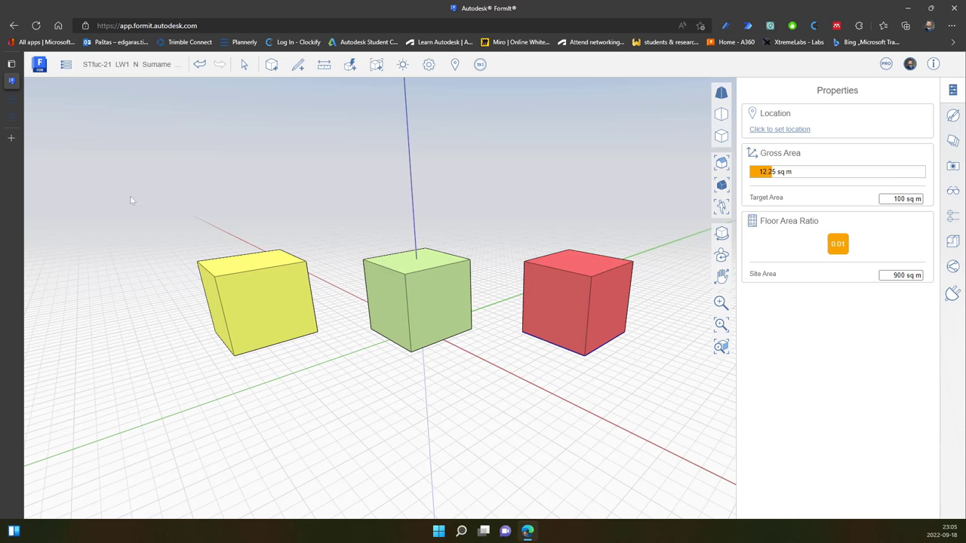
{"action": "left_click", "coordinate": [216, 282]}
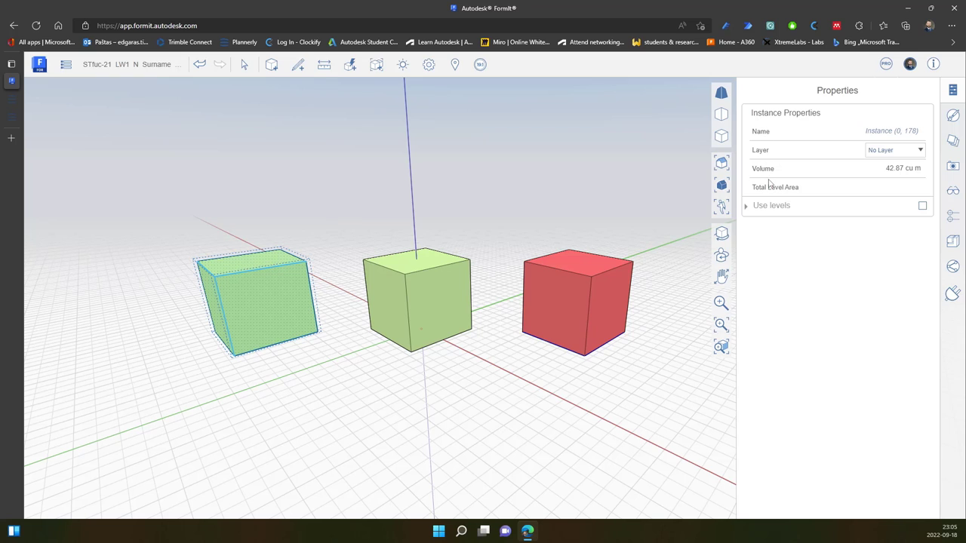
Check the red cube's levels, then deselect it to show Gross Area 12.25 sq m against the 100 sq m target.
{"action": "left_click_drag", "start_coordinate": [493, 222], "coordinate": [653, 382]}
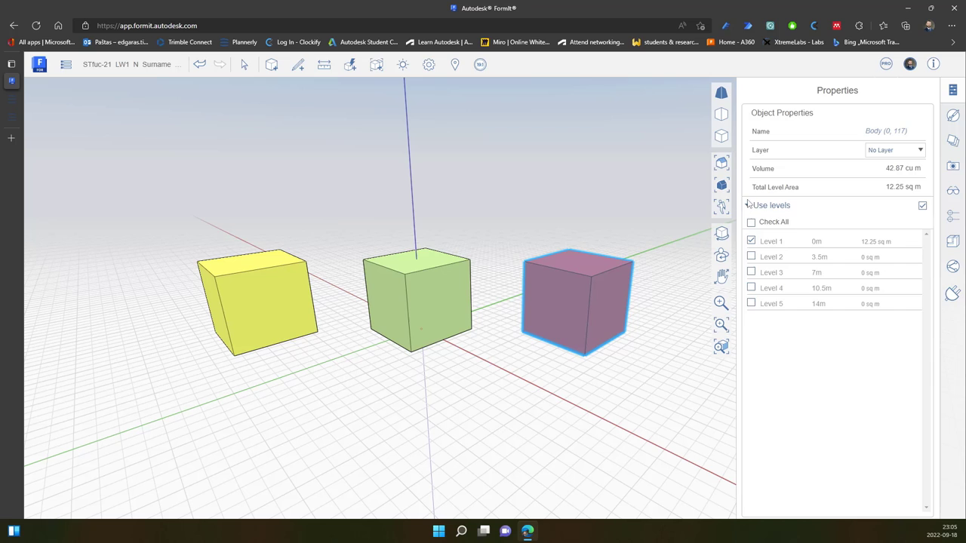
{"action": "left_click", "coordinate": [747, 205]}
{"action": "left_click", "coordinate": [519, 435]}
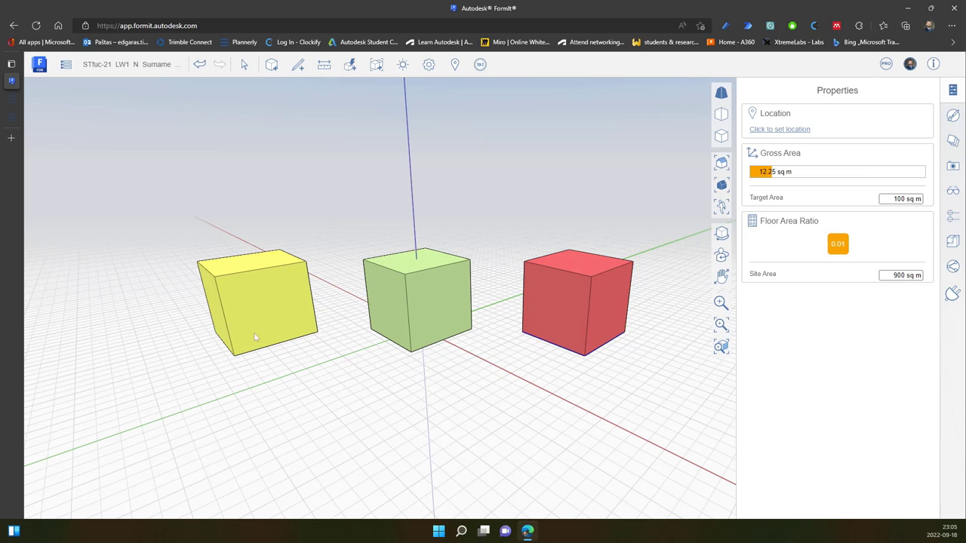